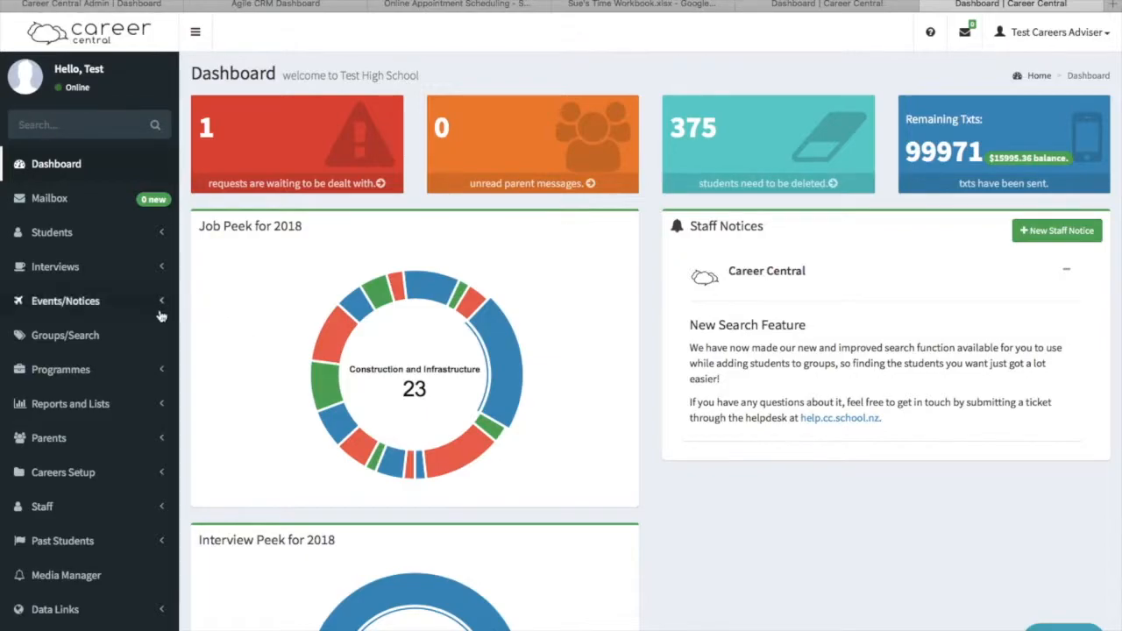
Step: Create a new student group named "Construction" with no description
{"action": "left_click", "coordinate": [84, 340]}
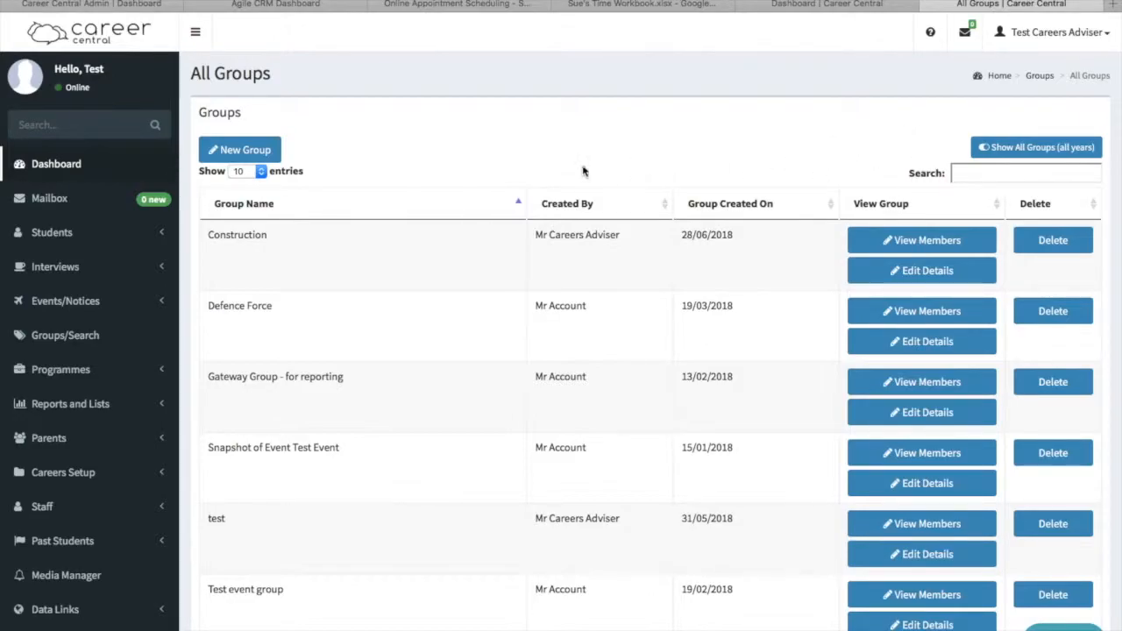
{"action": "left_click", "coordinate": [237, 154]}
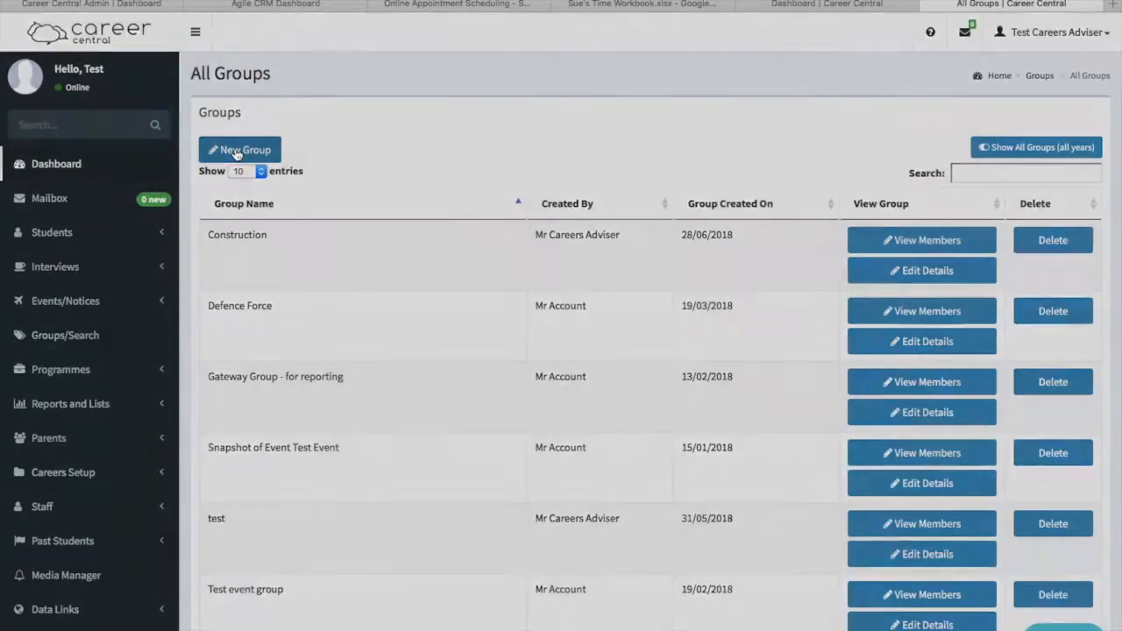
{"action": "left_click", "coordinate": [360, 122]}
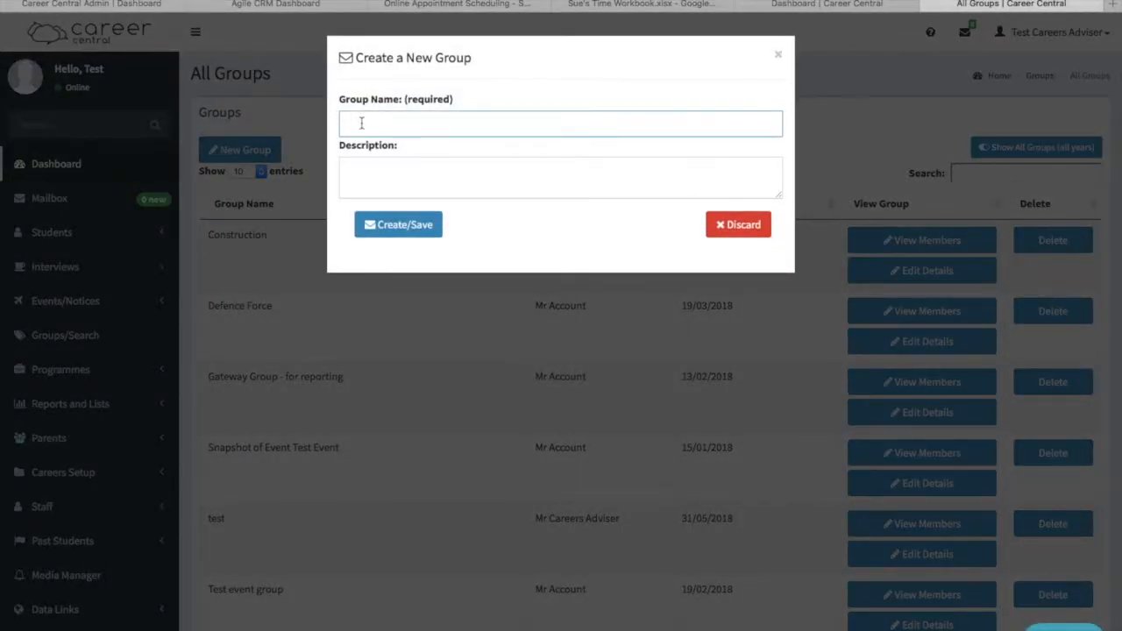
{"action": "type", "text": "Construction"}
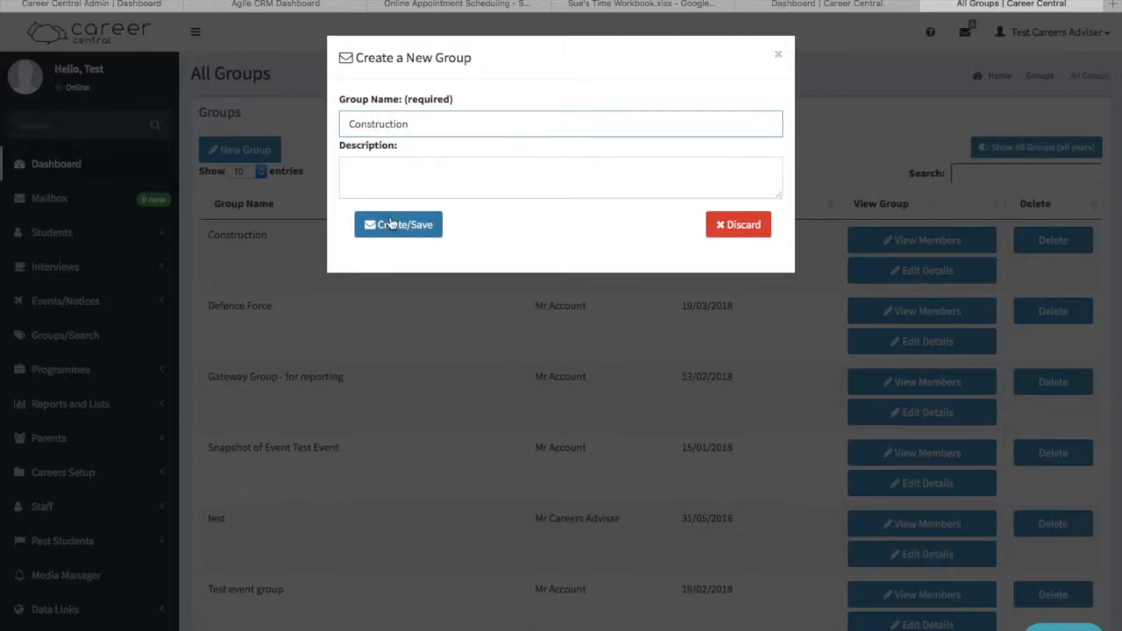
{"action": "left_click", "coordinate": [393, 228]}
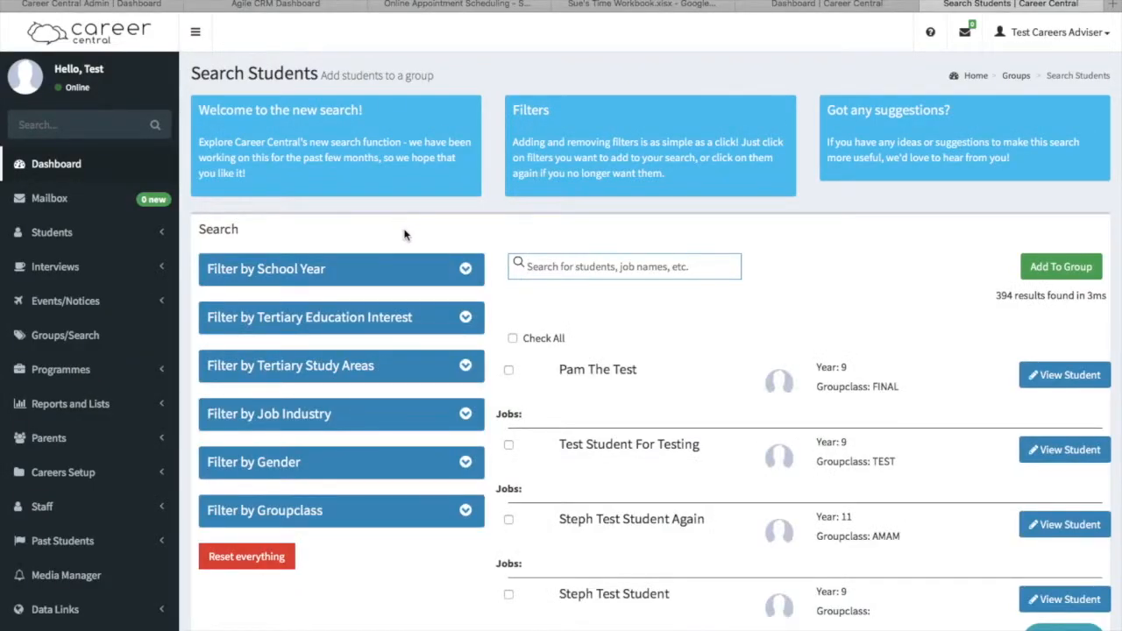
Step: Filter the student search by the Construction job industry and look through the matching students
{"action": "scroll", "coordinate": [671, 495], "scroll_direction": "down", "scroll_amount": 2}
{"action": "scroll", "coordinate": [671, 496], "scroll_direction": "up", "scroll_amount": 2}
{"action": "left_click", "coordinate": [342, 323]}
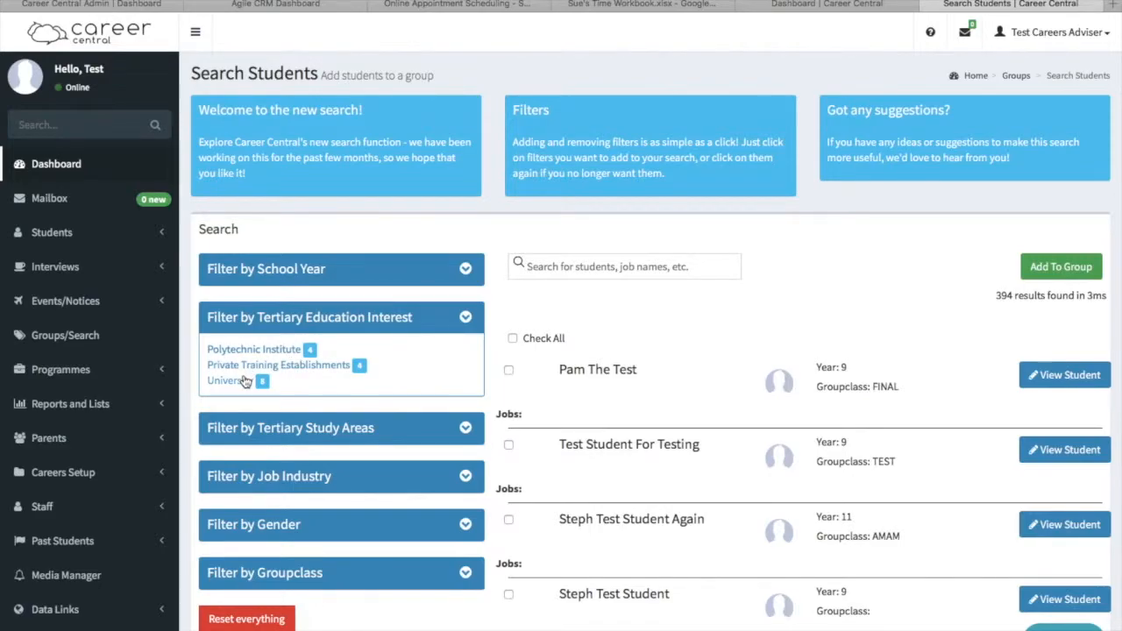
{"action": "left_click", "coordinate": [297, 321]}
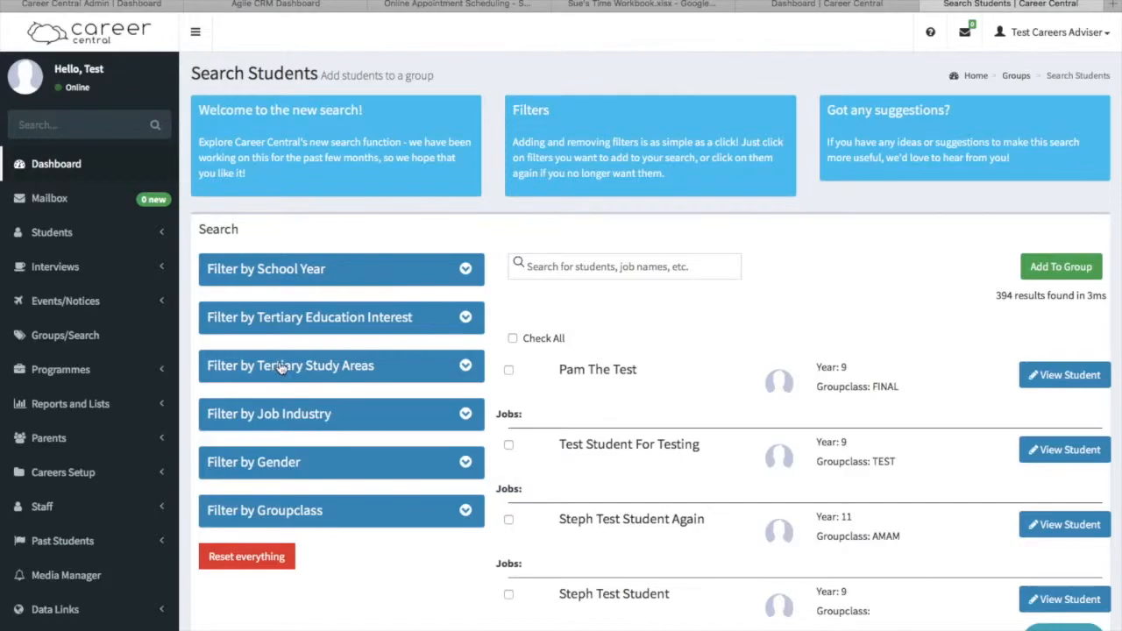
{"action": "left_click", "coordinate": [297, 420]}
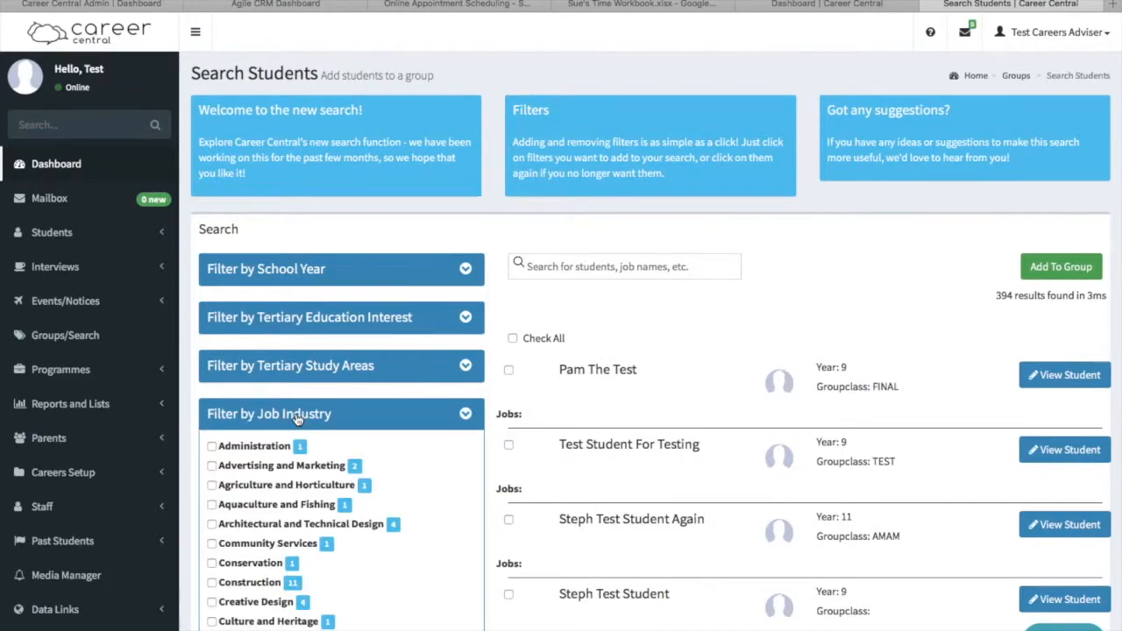
{"action": "scroll", "coordinate": [298, 419], "scroll_direction": "down", "scroll_amount": 3}
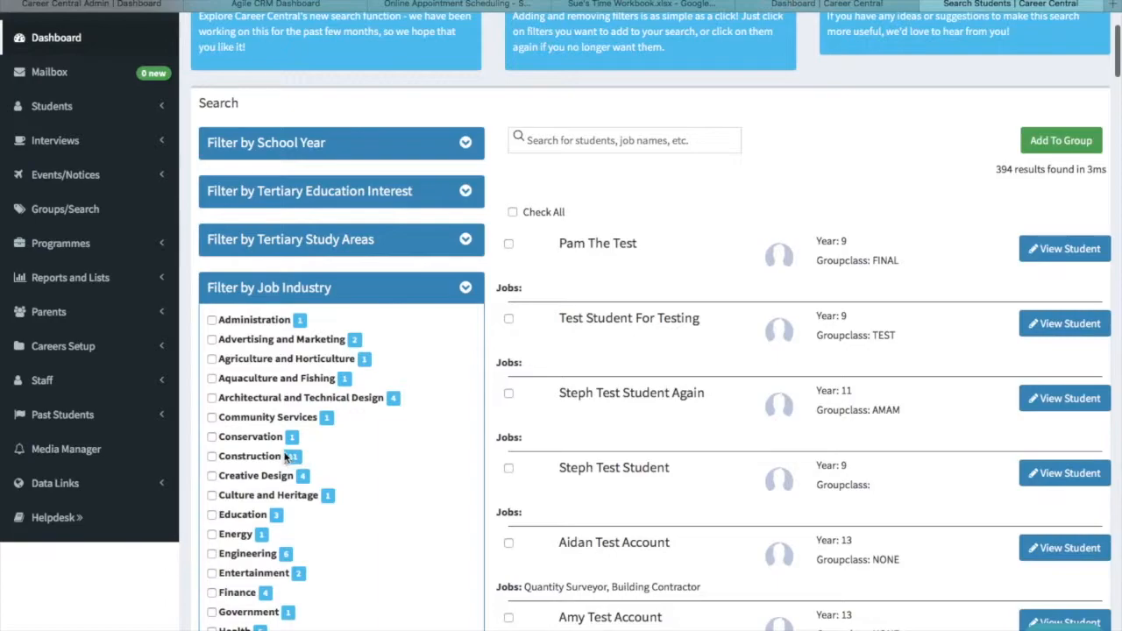
{"action": "left_click", "coordinate": [211, 456]}
{"action": "scroll", "coordinate": [627, 530], "scroll_direction": "down", "scroll_amount": 5}
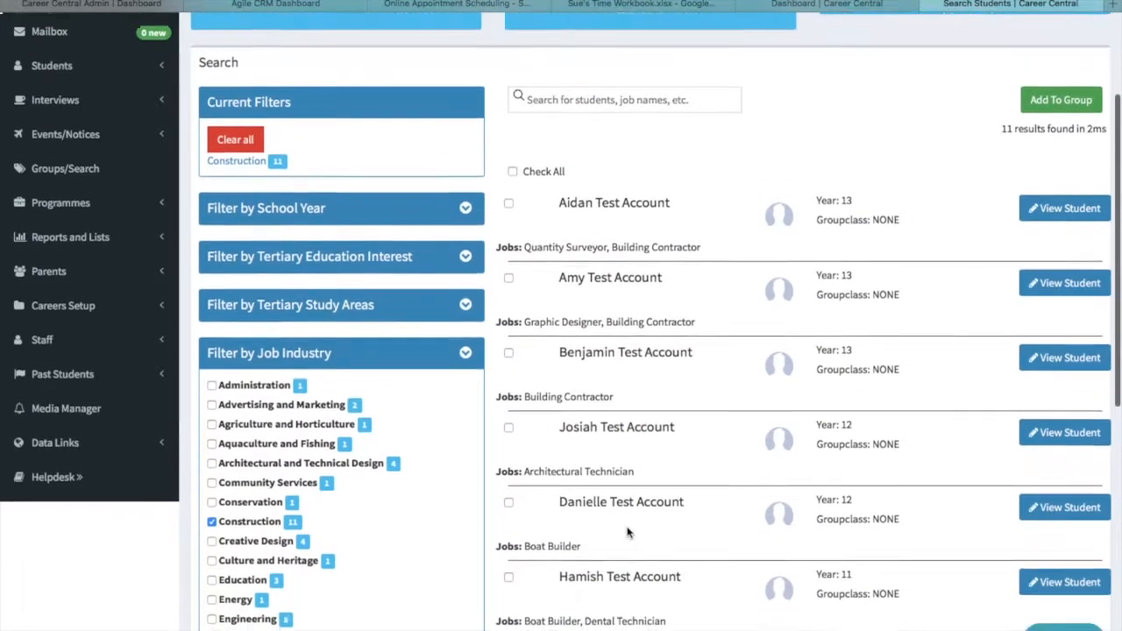
{"action": "scroll", "coordinate": [628, 527], "scroll_direction": "down", "scroll_amount": 8}
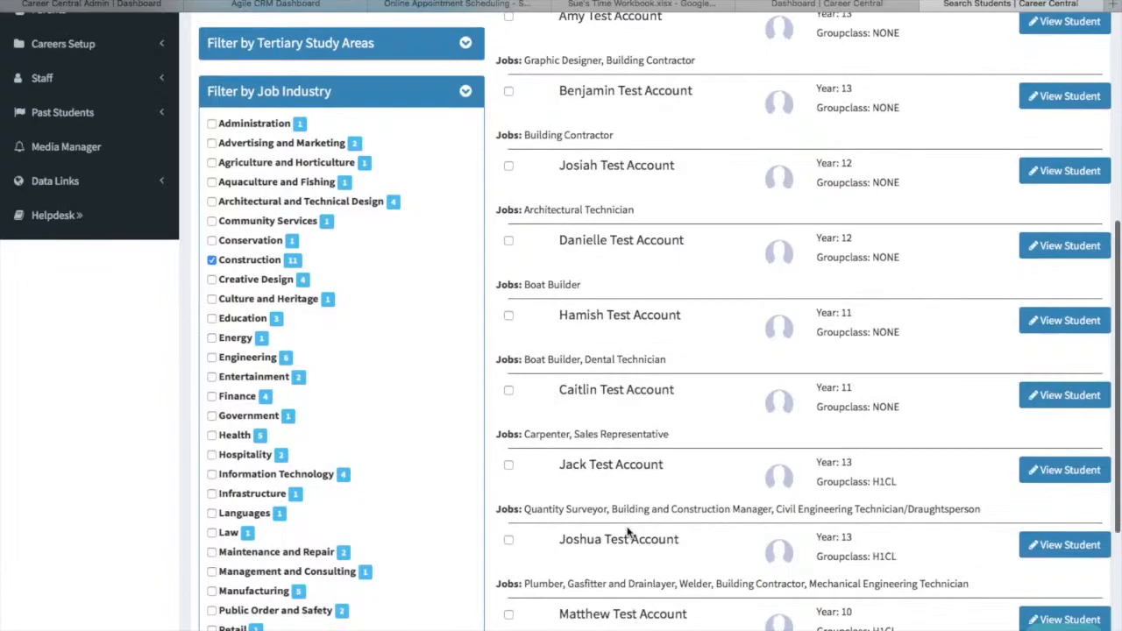
{"action": "scroll", "coordinate": [628, 527], "scroll_direction": "up", "scroll_amount": 8}
{"action": "scroll", "coordinate": [628, 528], "scroll_direction": "up", "scroll_amount": 2}
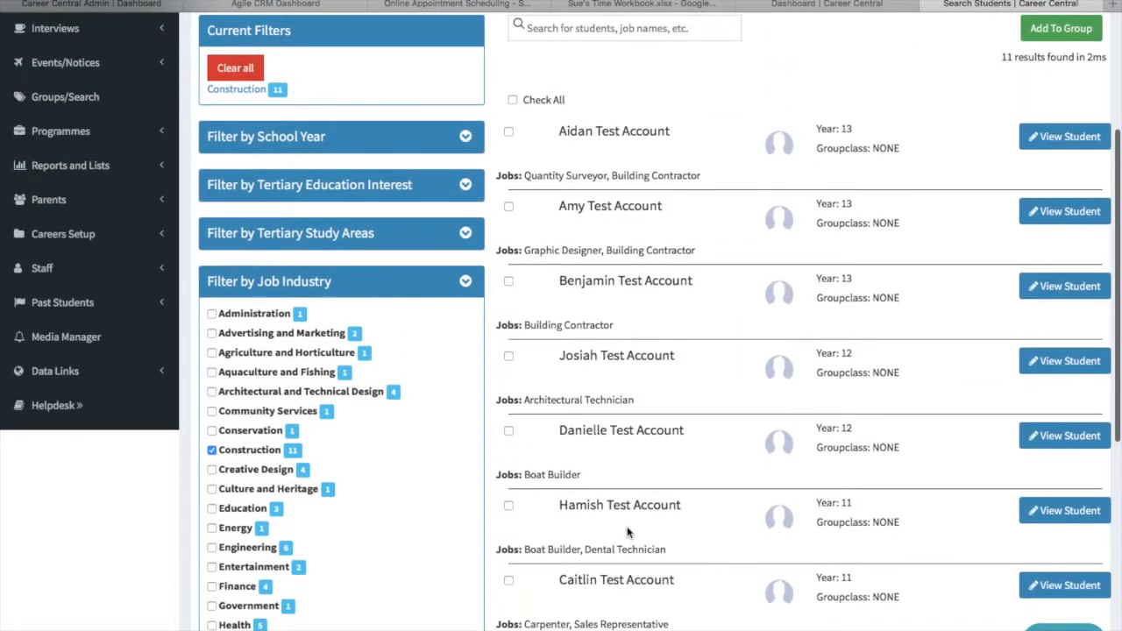
{"action": "scroll", "coordinate": [628, 530], "scroll_direction": "up", "scroll_amount": 2}
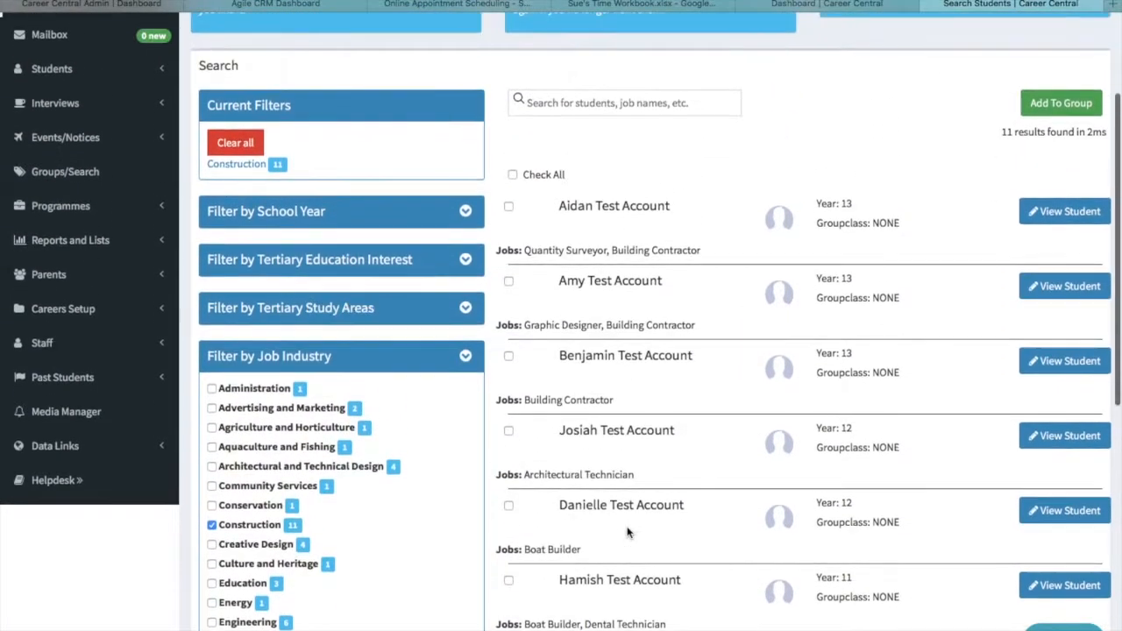
Step: Narrow the filtered student list with the search term "building"
{"action": "left_click", "coordinate": [577, 104]}
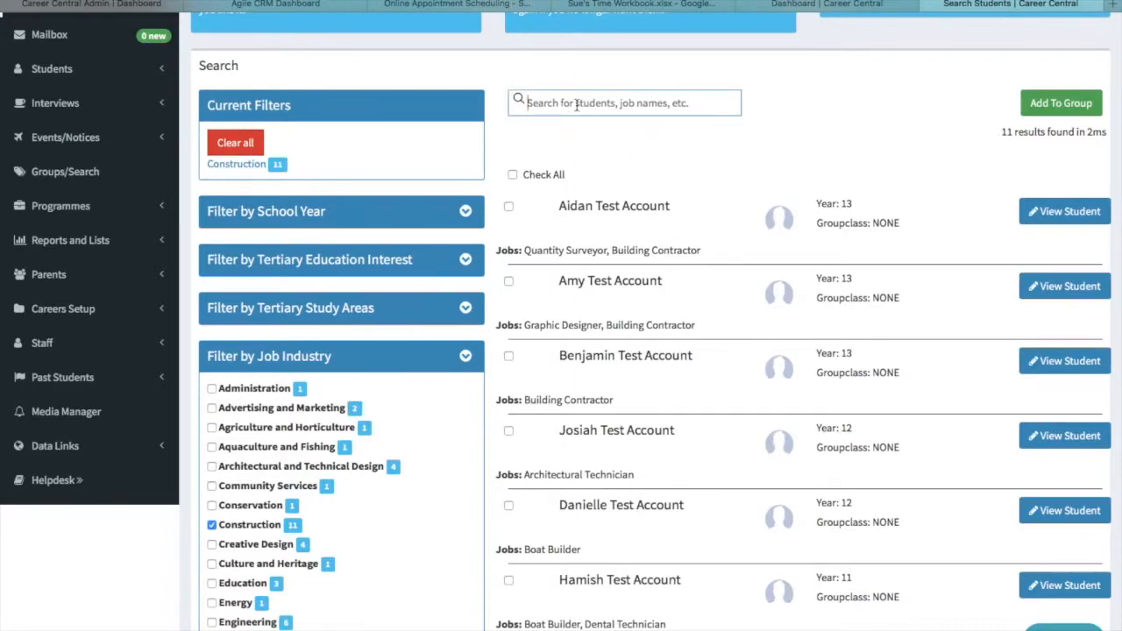
{"action": "type", "text": "build"}
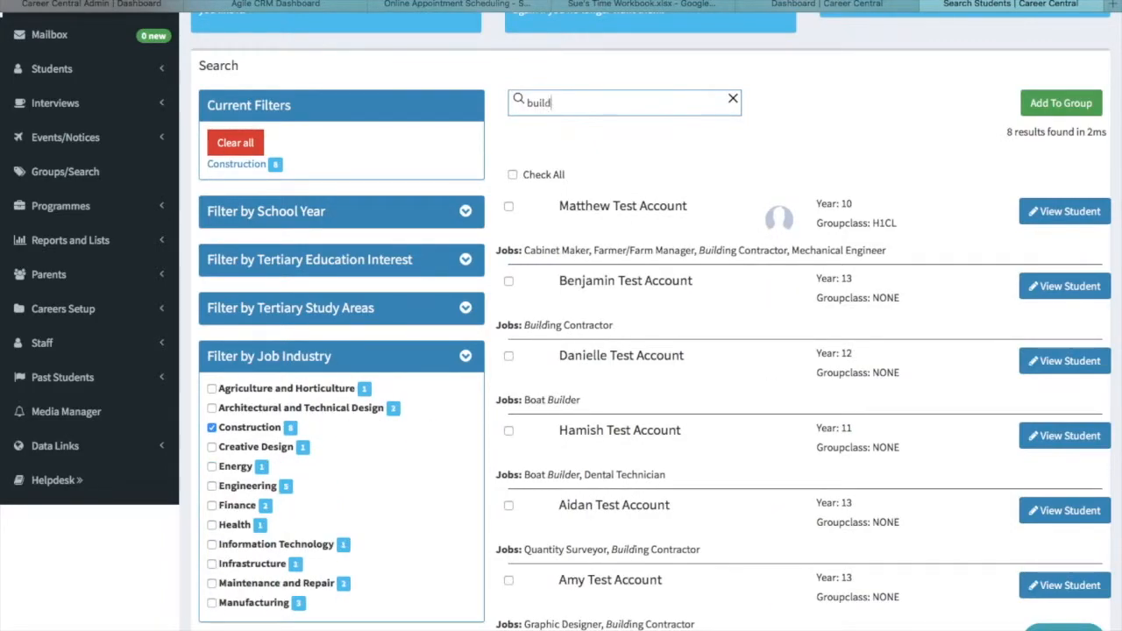
{"action": "type", "text": "ing"}
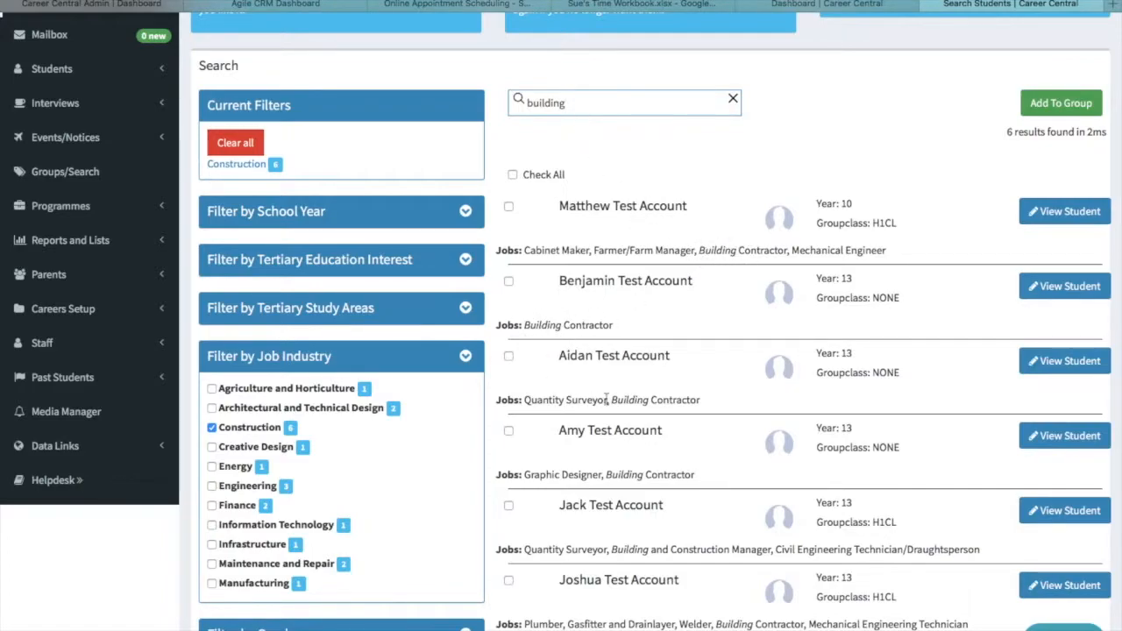
Step: Expand the school year filter options, select all the listed students and add them to the group
{"action": "scroll", "coordinate": [676, 523], "scroll_direction": "down", "scroll_amount": 3}
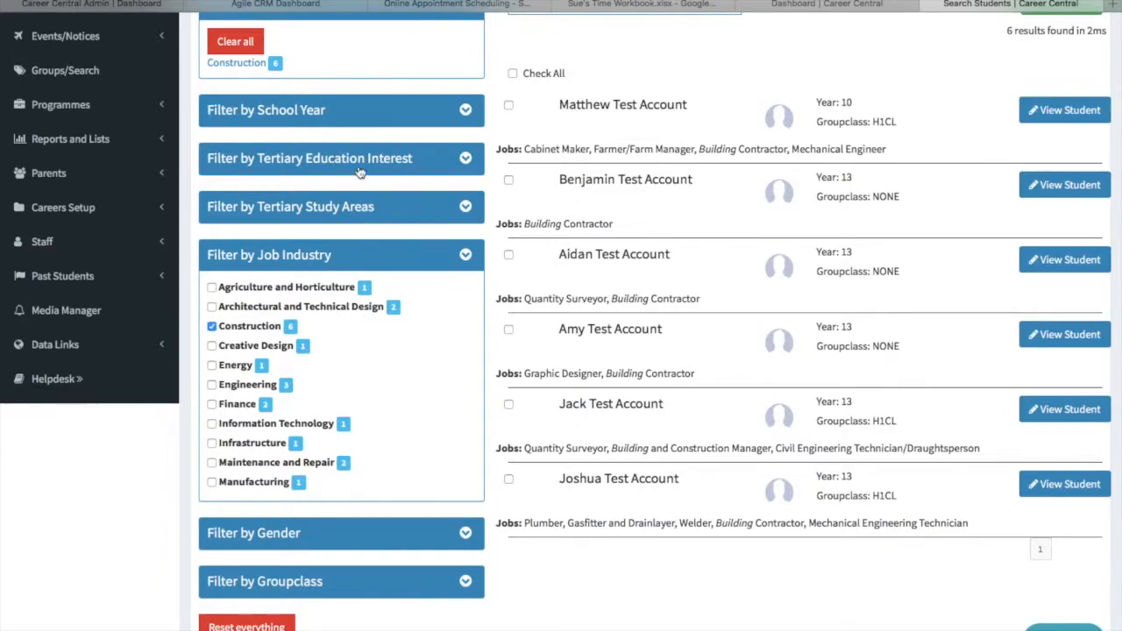
{"action": "left_click", "coordinate": [277, 111]}
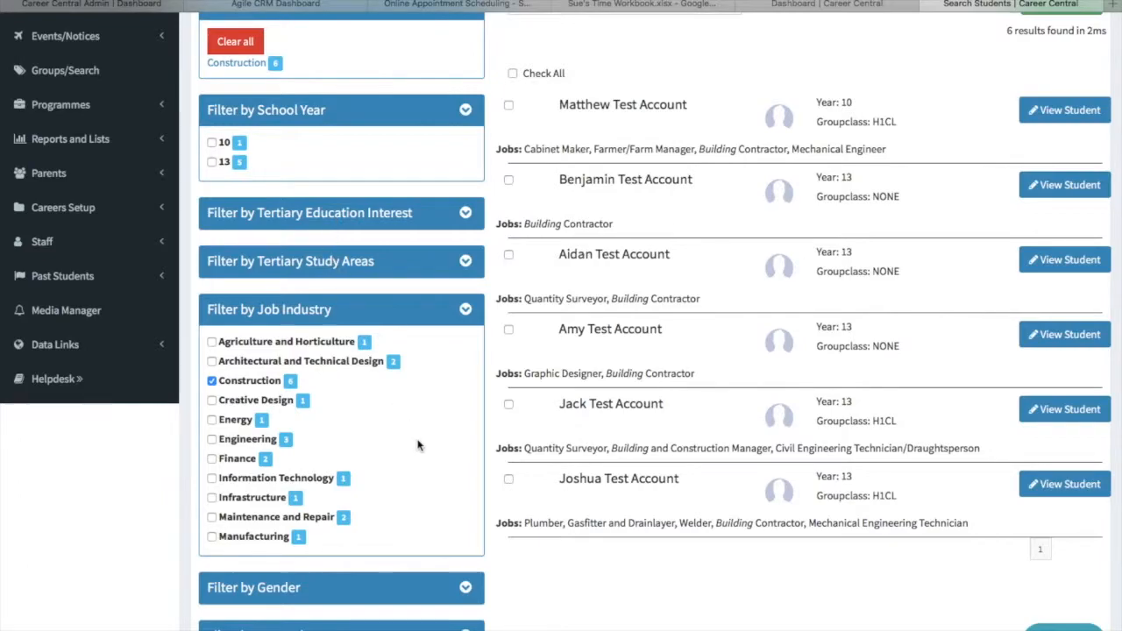
{"action": "scroll", "coordinate": [418, 444], "scroll_direction": "down", "scroll_amount": 2}
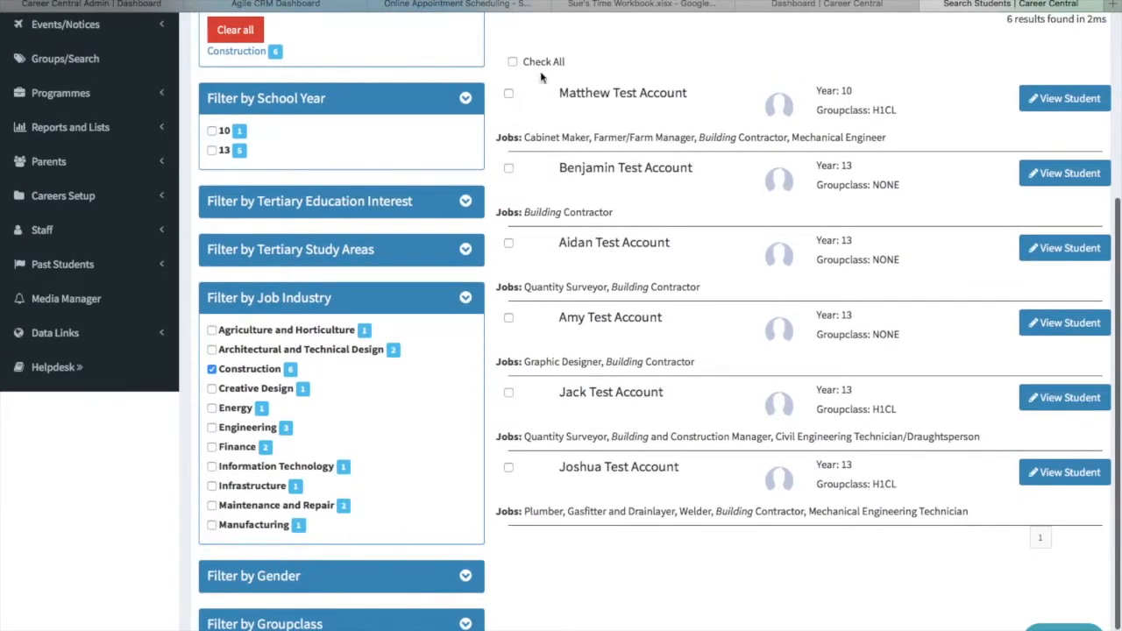
{"action": "left_click", "coordinate": [513, 62]}
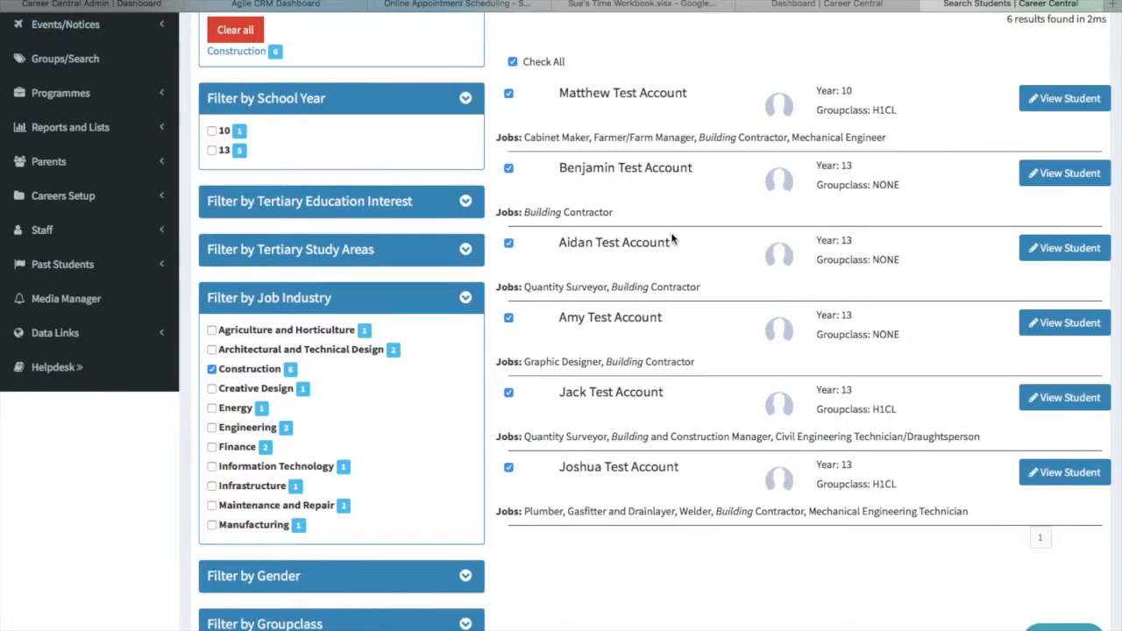
{"action": "scroll", "coordinate": [673, 238], "scroll_direction": "up", "scroll_amount": 1}
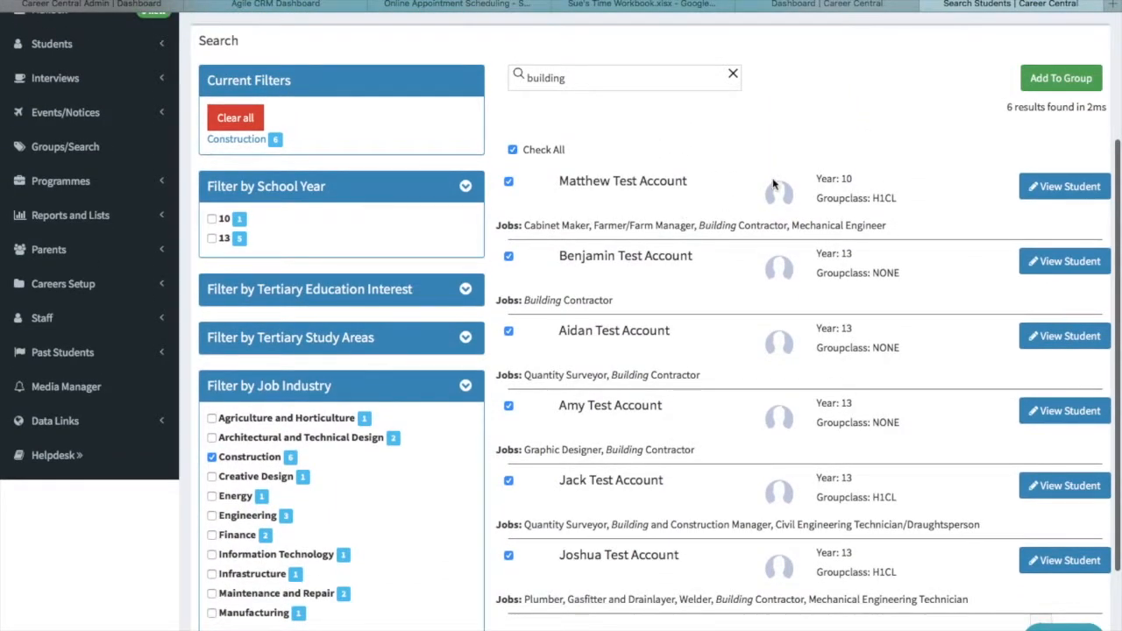
{"action": "left_click", "coordinate": [1061, 78]}
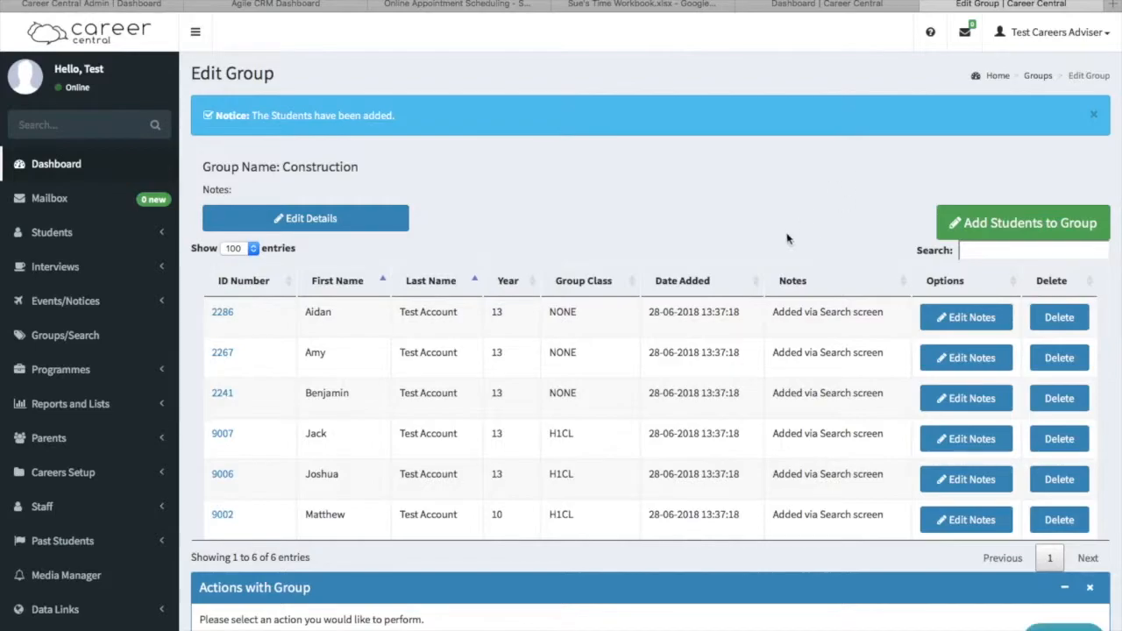
Step: Rename the group as "Construction - Building" and save its details
{"action": "scroll", "coordinate": [666, 463], "scroll_direction": "down", "scroll_amount": 2}
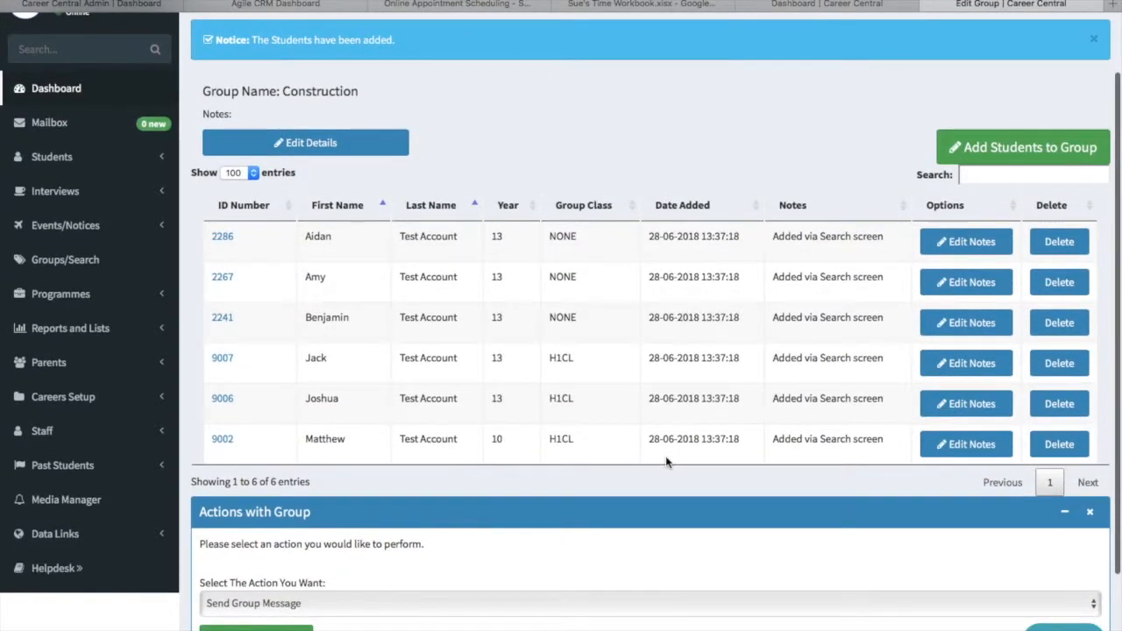
{"action": "scroll", "coordinate": [667, 463], "scroll_direction": "down", "scroll_amount": 1}
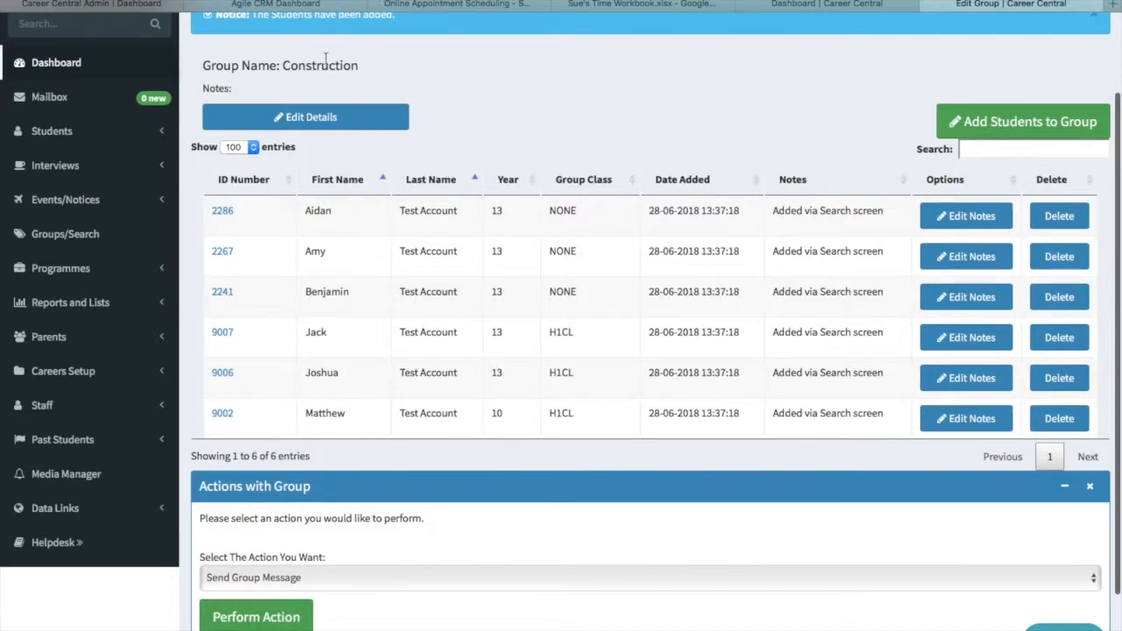
{"action": "left_click", "coordinate": [319, 119]}
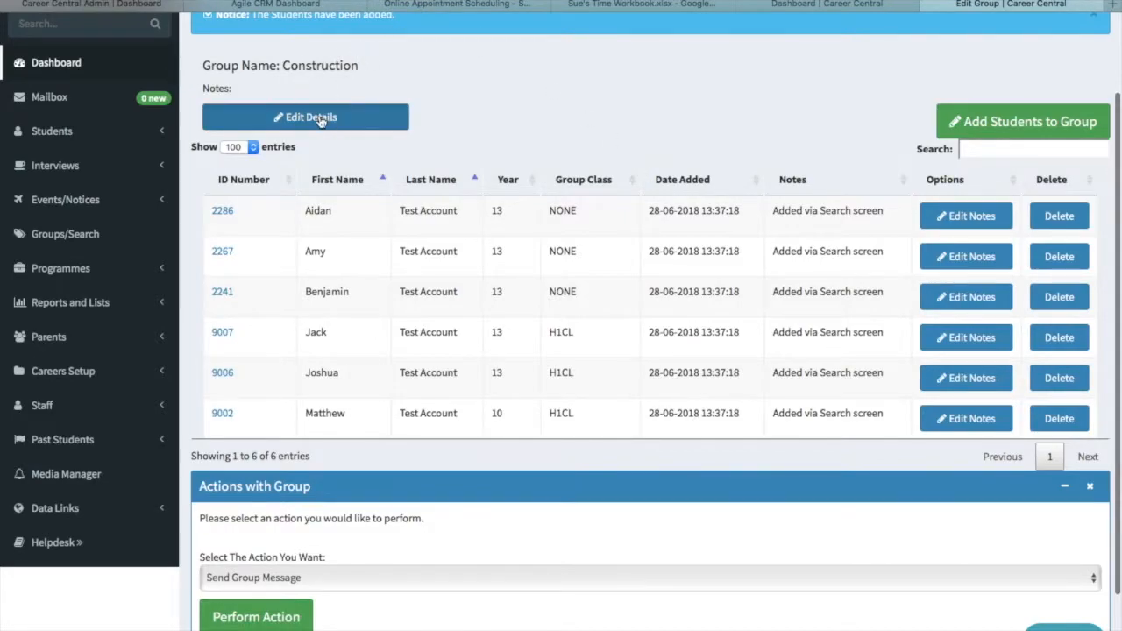
{"action": "left_click", "coordinate": [416, 125]}
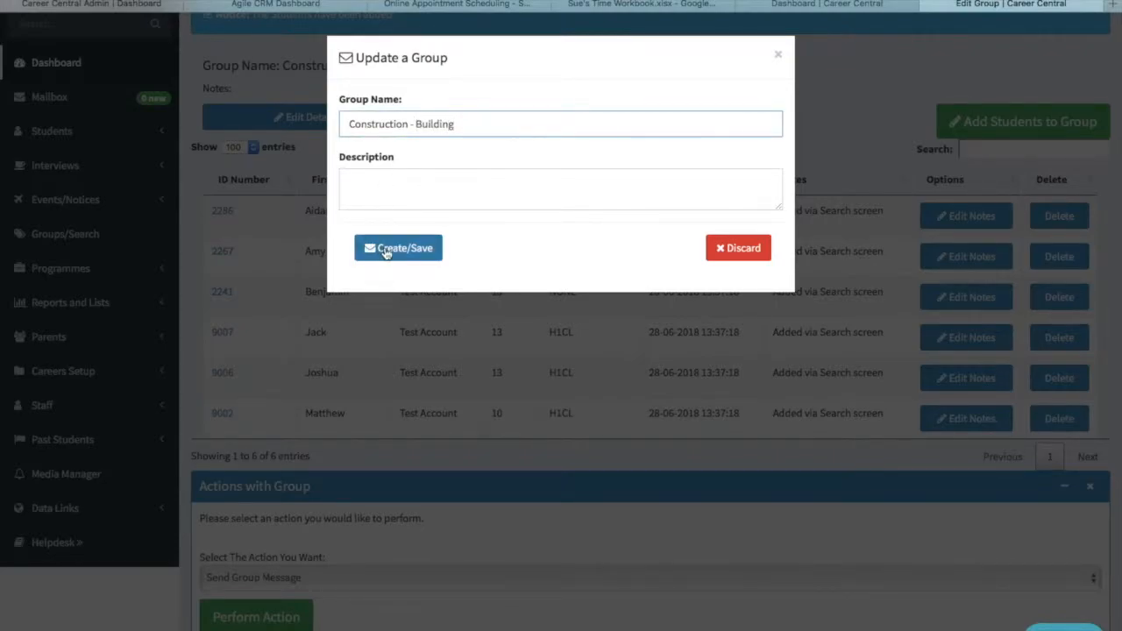
{"action": "left_click", "coordinate": [386, 250]}
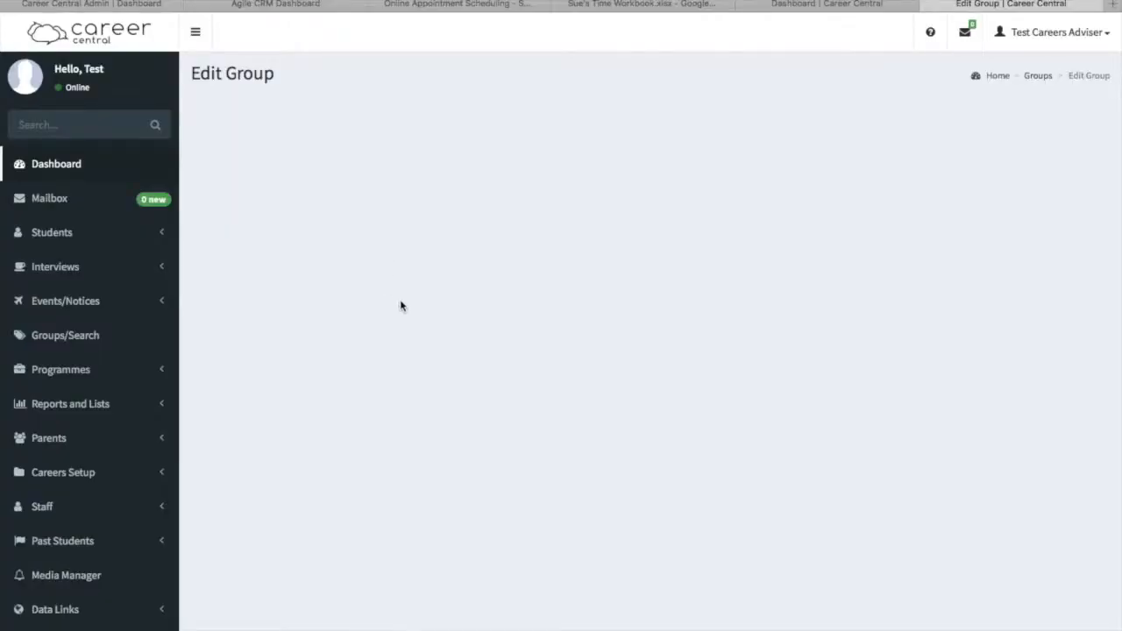
Step: Examine the group's member list and the actions available for the group, such as messages, event invites, tasks and printed lists
{"action": "scroll", "coordinate": [467, 372], "scroll_direction": "down", "scroll_amount": 3}
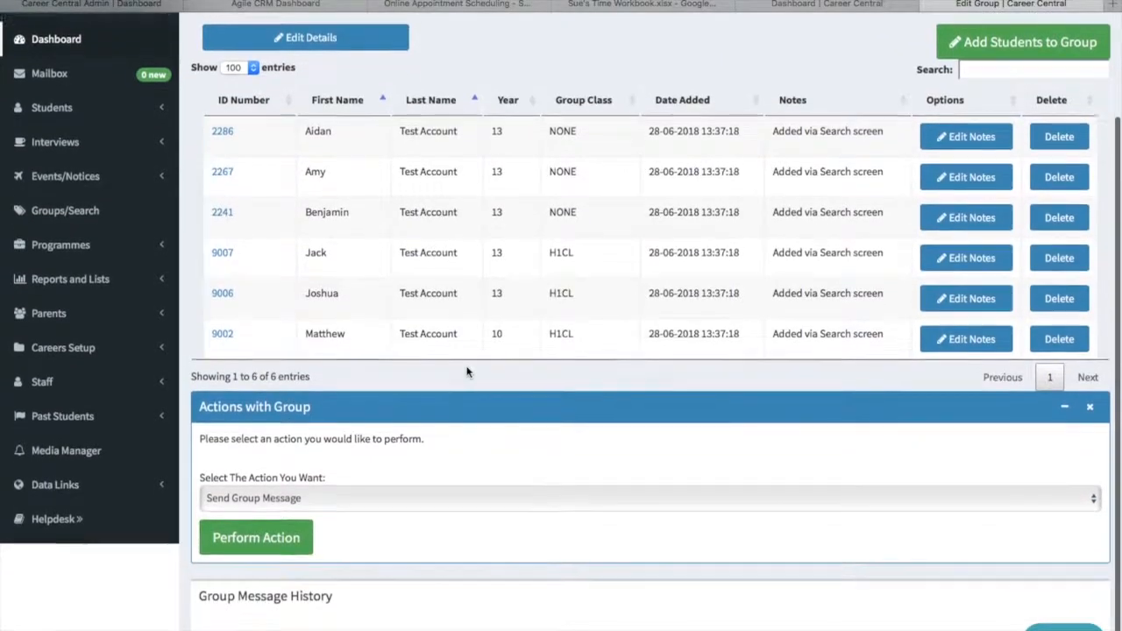
{"action": "scroll", "coordinate": [467, 368], "scroll_direction": "down", "scroll_amount": 1}
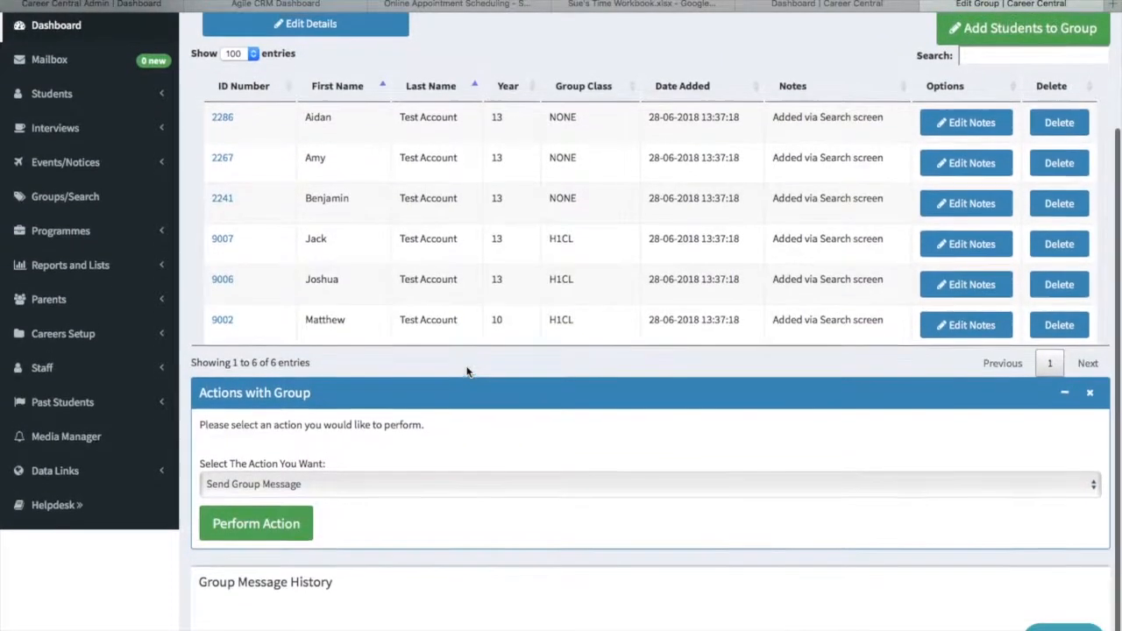
{"action": "left_click", "coordinate": [378, 487]}
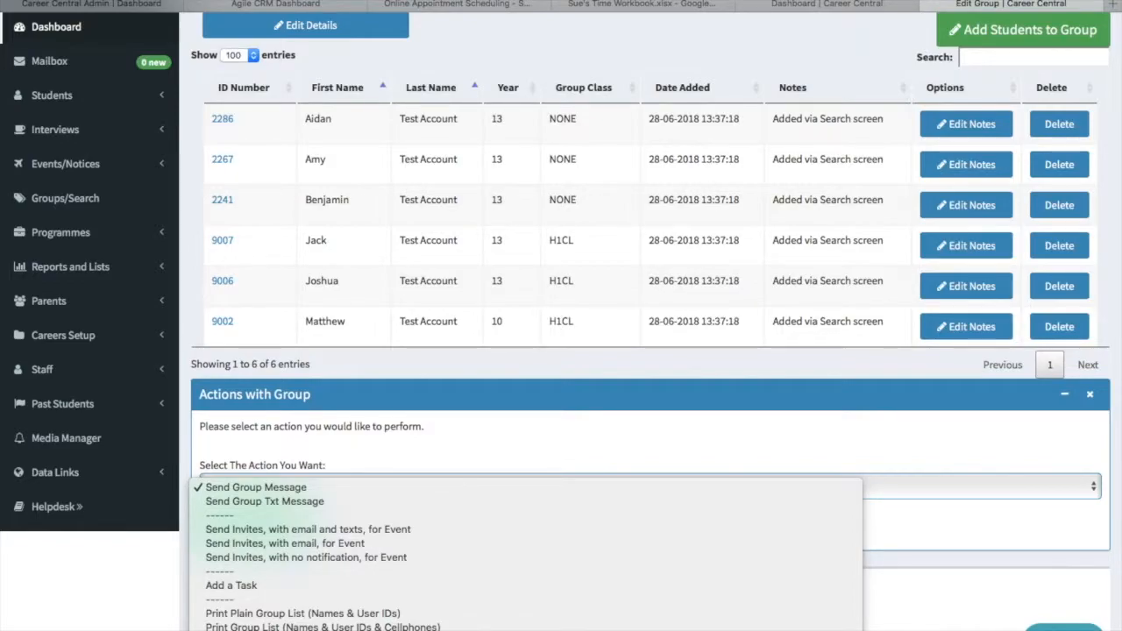
{"action": "left_click", "coordinate": [492, 459]}
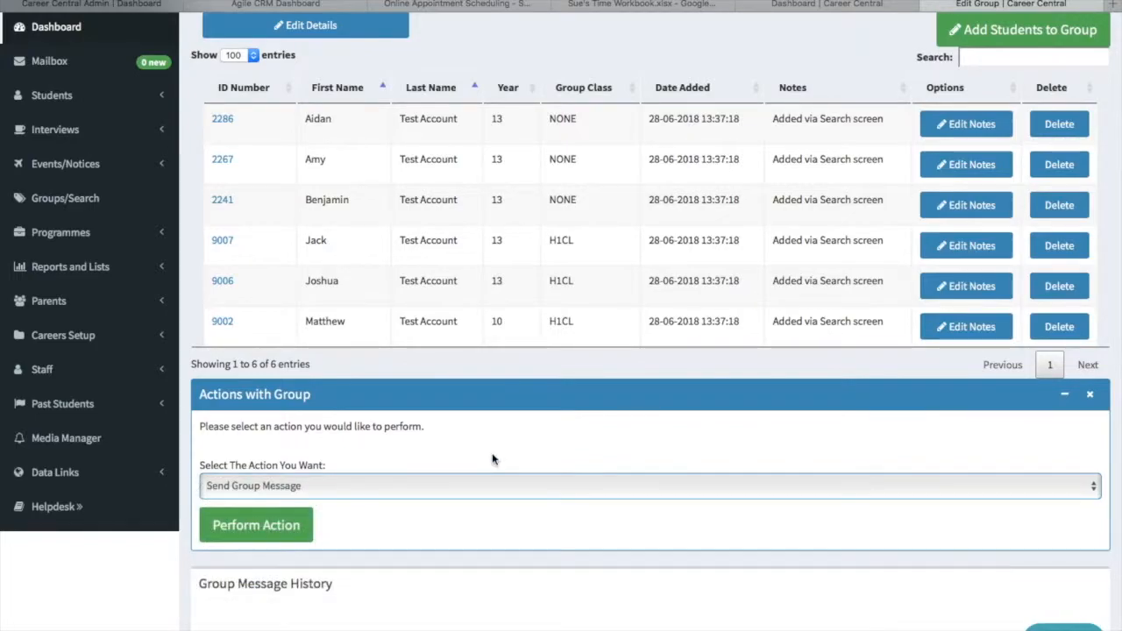
{"action": "scroll", "coordinate": [493, 459], "scroll_direction": "up", "scroll_amount": 2}
{"action": "scroll", "coordinate": [493, 459], "scroll_direction": "down", "scroll_amount": 2}
{"action": "scroll", "coordinate": [492, 235], "scroll_direction": "up", "scroll_amount": 1}
{"action": "scroll", "coordinate": [493, 235], "scroll_direction": "up", "scroll_amount": 3}
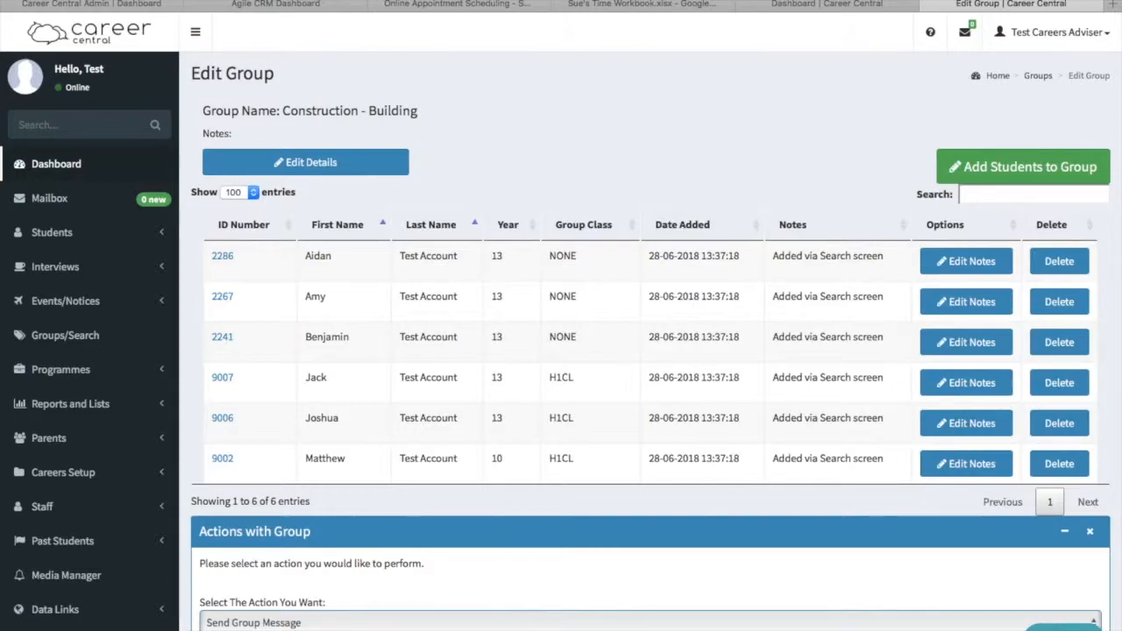
{"action": "mouse_move", "coordinate": [49, 3]}
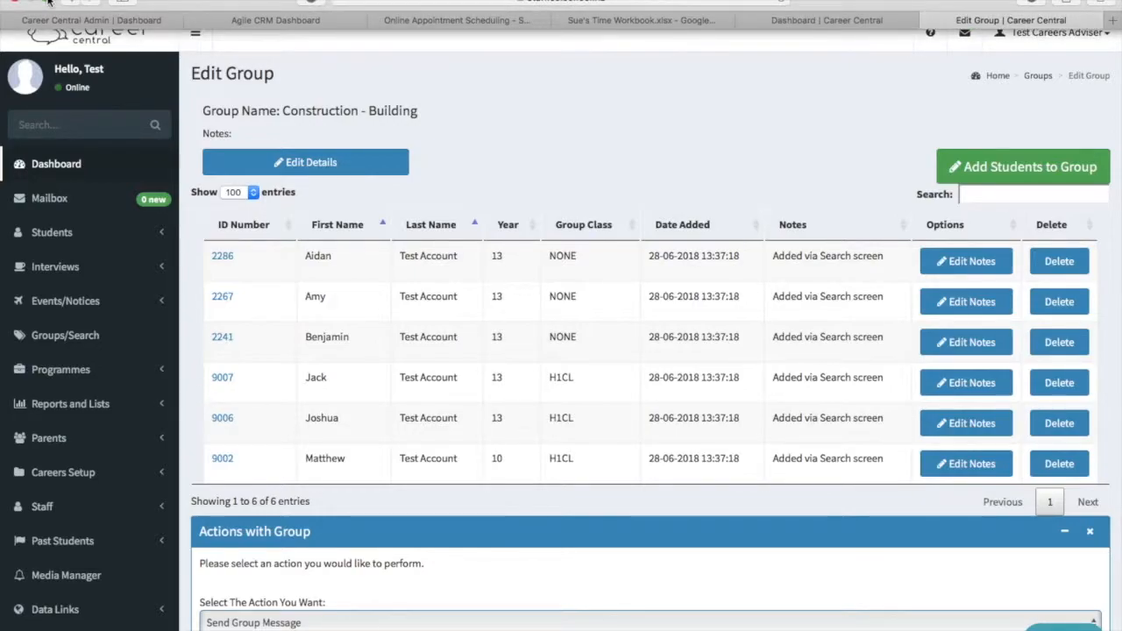